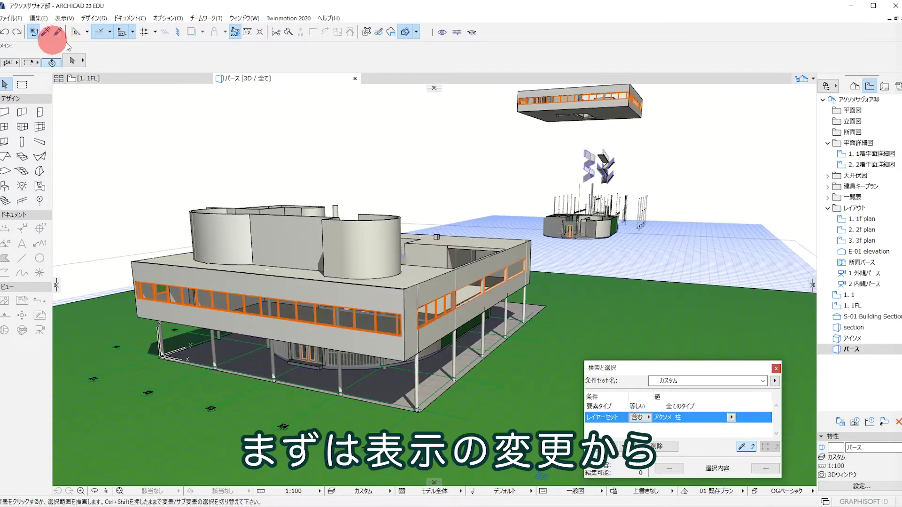
- Switch the 3D view to Parallel Projection with the OG White Model style
click(64, 18)
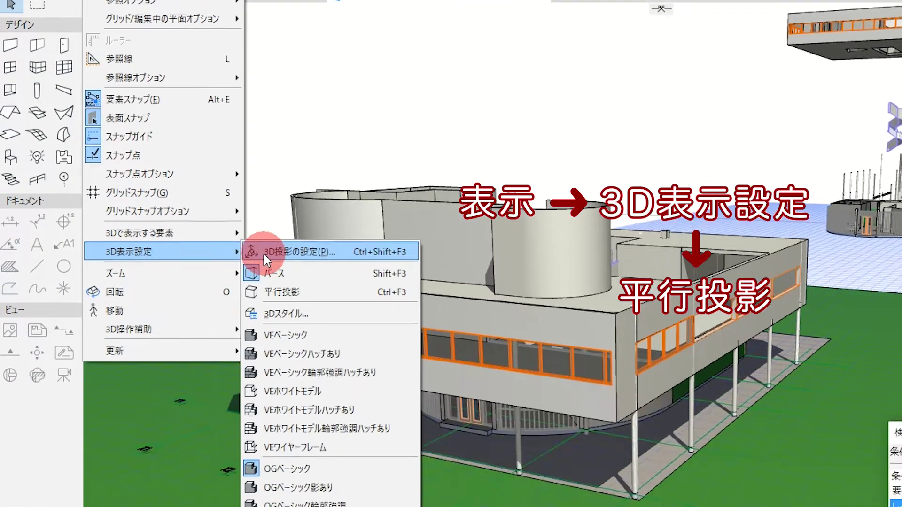
mouse_move(129, 138)
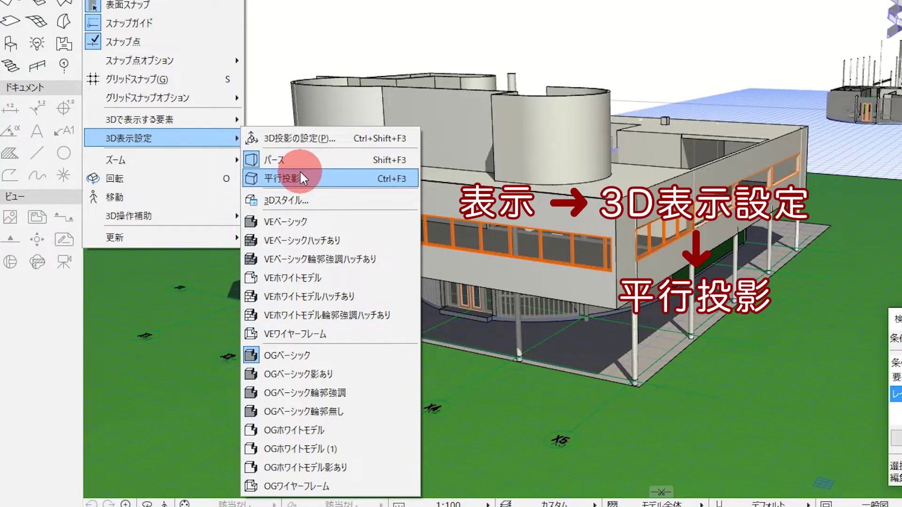
click(296, 178)
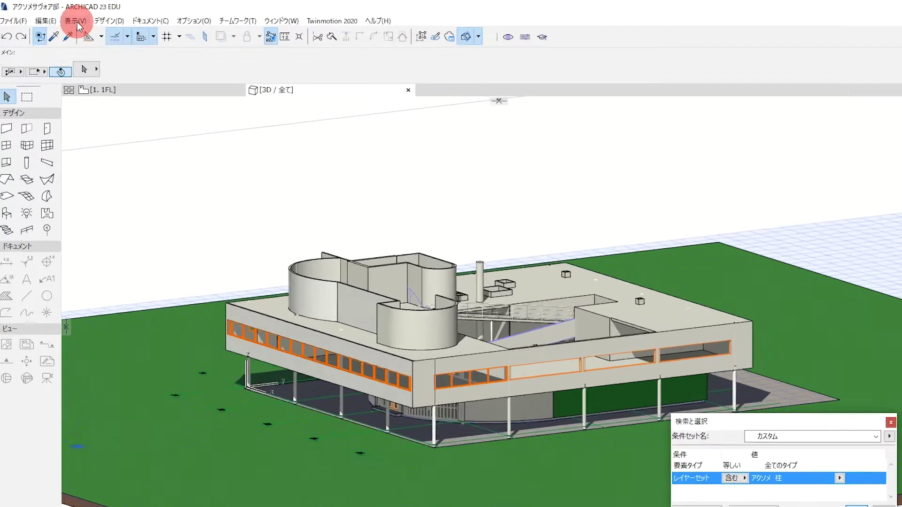
click(64, 18)
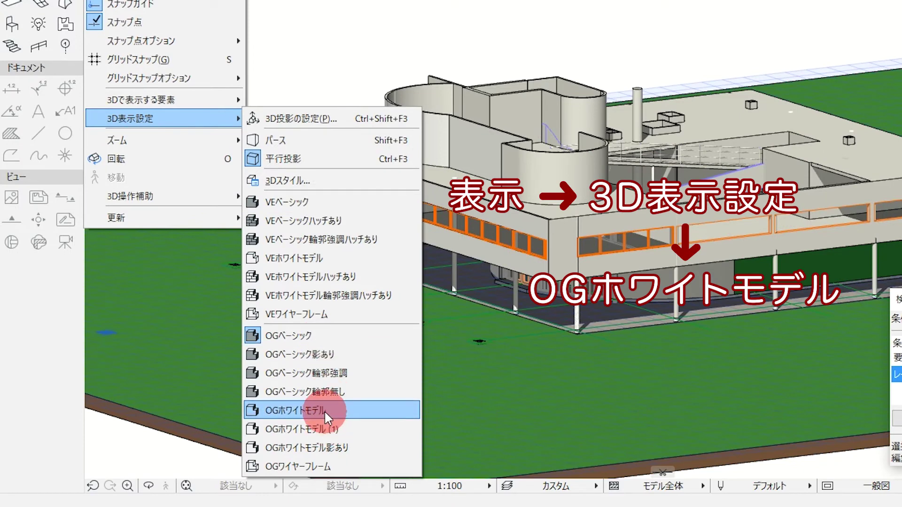
click(324, 410)
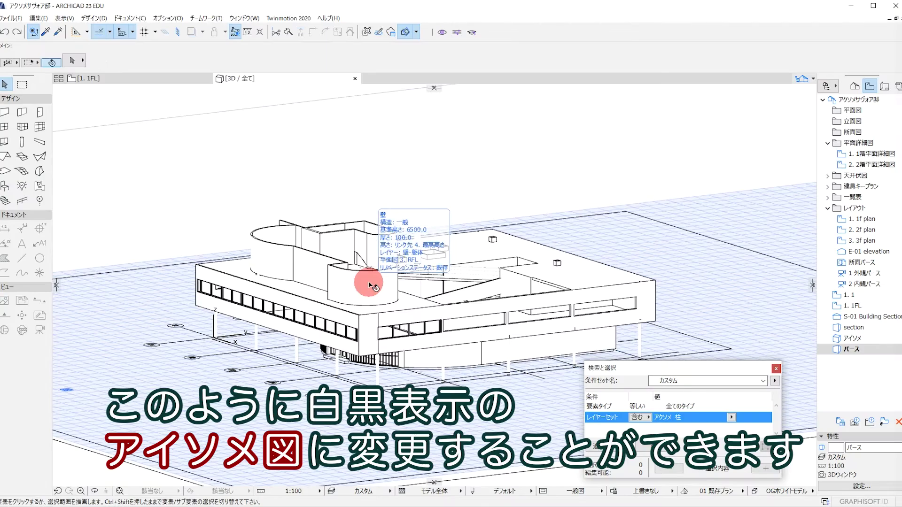
click(371, 286)
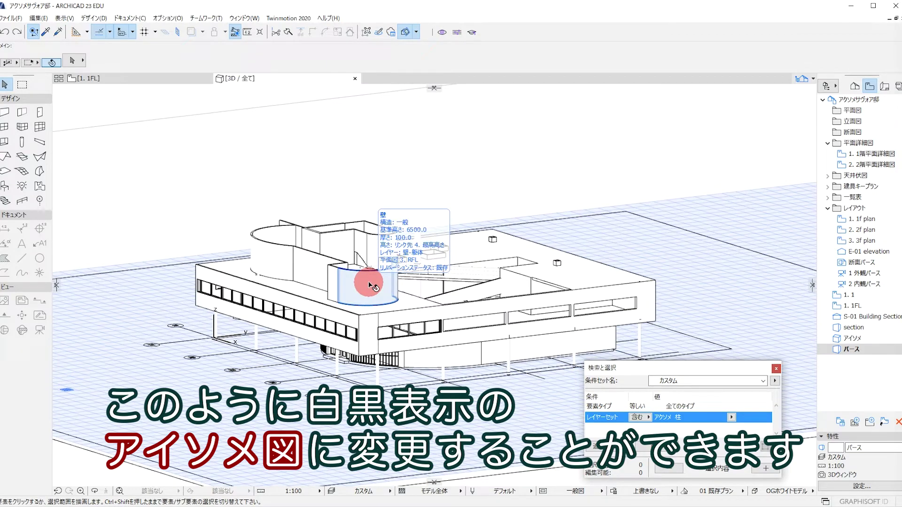
- Set the view perpendicular to the villa's long facade for a square side-on view
click(709, 168)
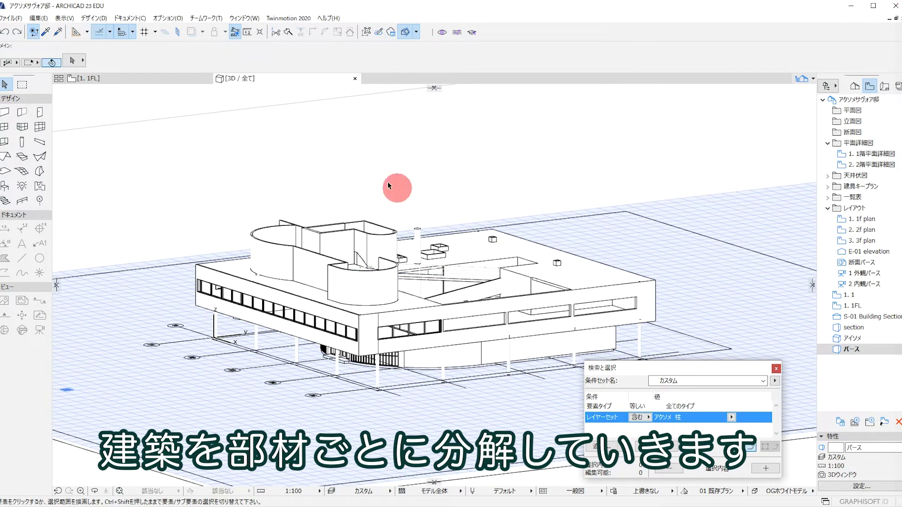
click(64, 18)
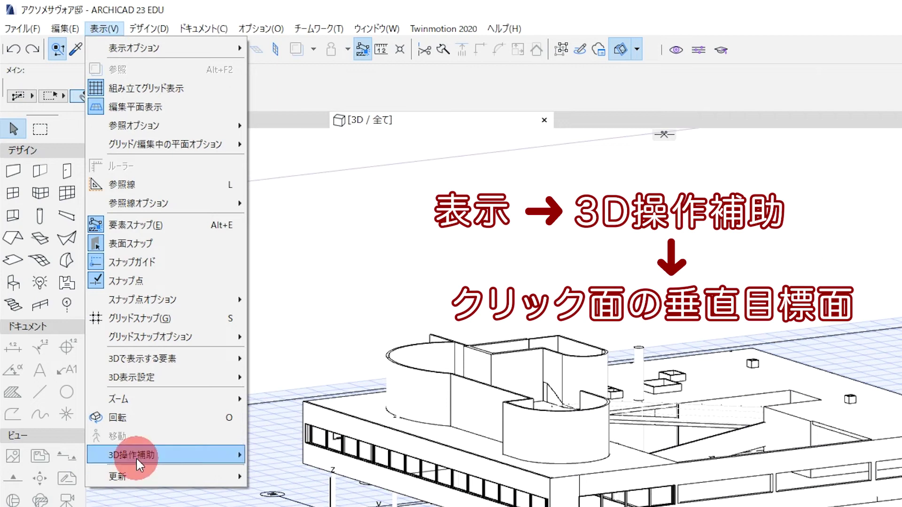
mouse_move(166, 287)
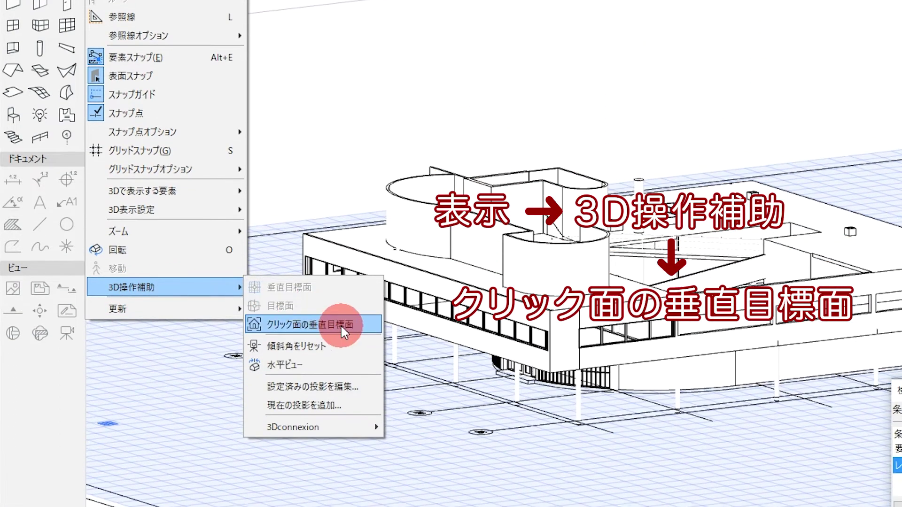
click(340, 325)
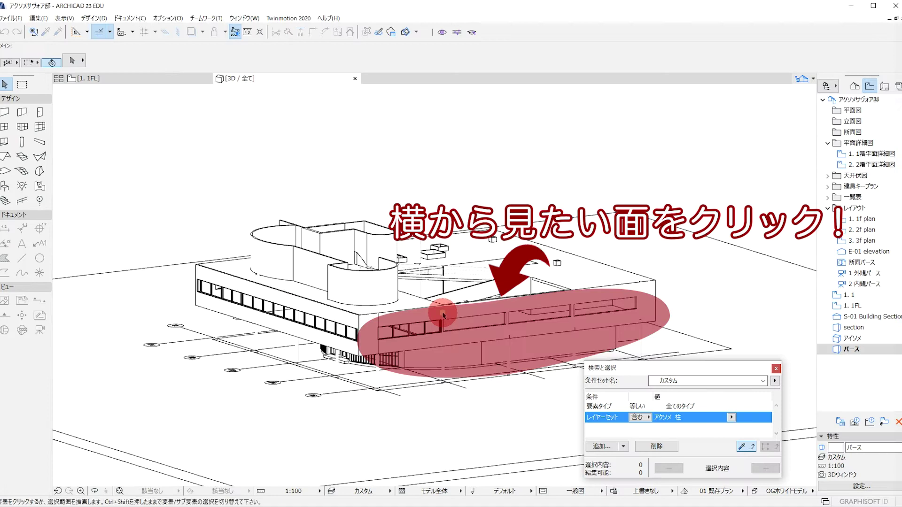
click(443, 315)
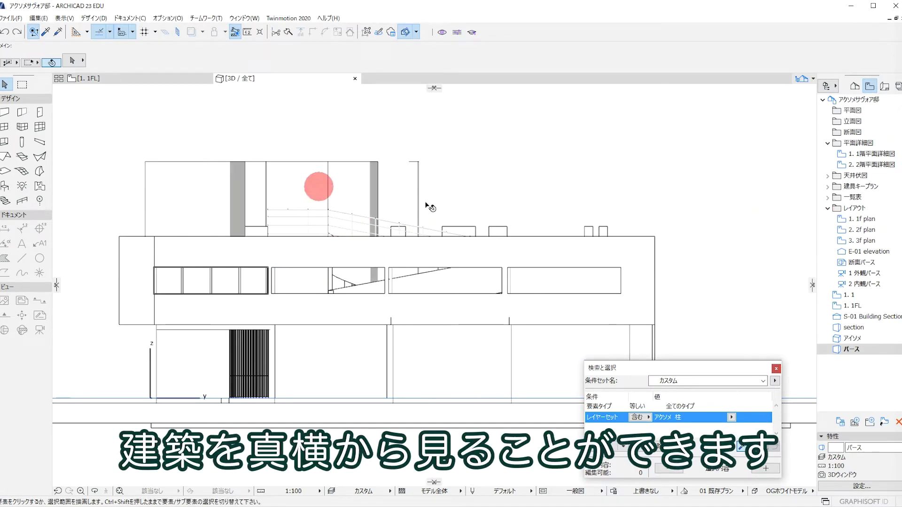
click(96, 128)
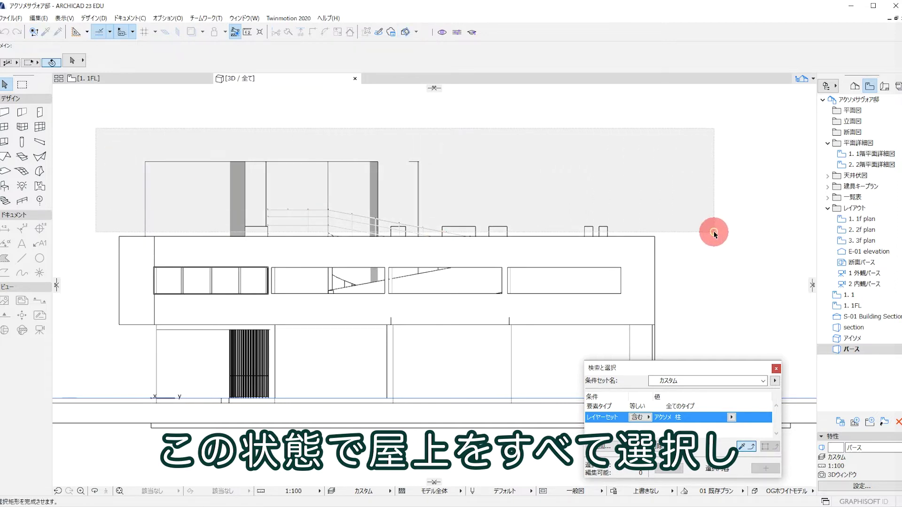
- Select the rooftop elements, excluding the curved stair, and elevate them 20000
click(714, 234)
scroll(413, 256, up, 3)
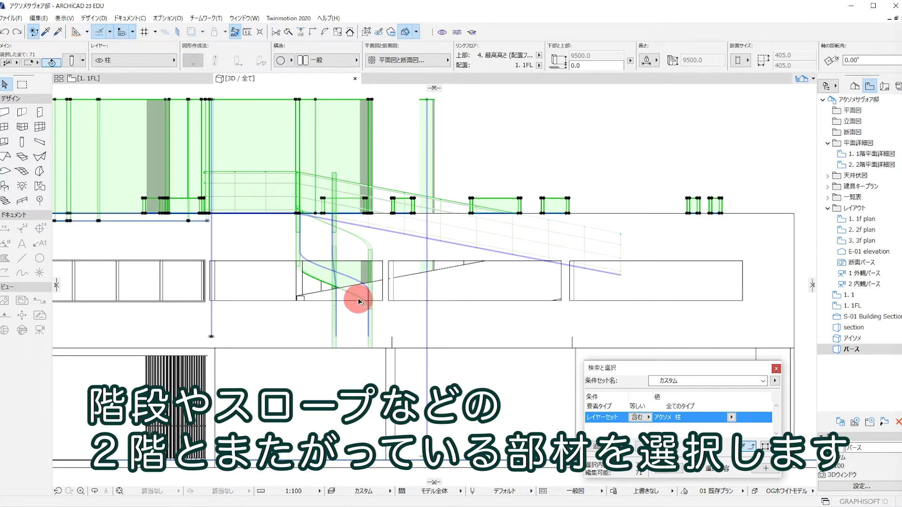
shift+click(371, 286)
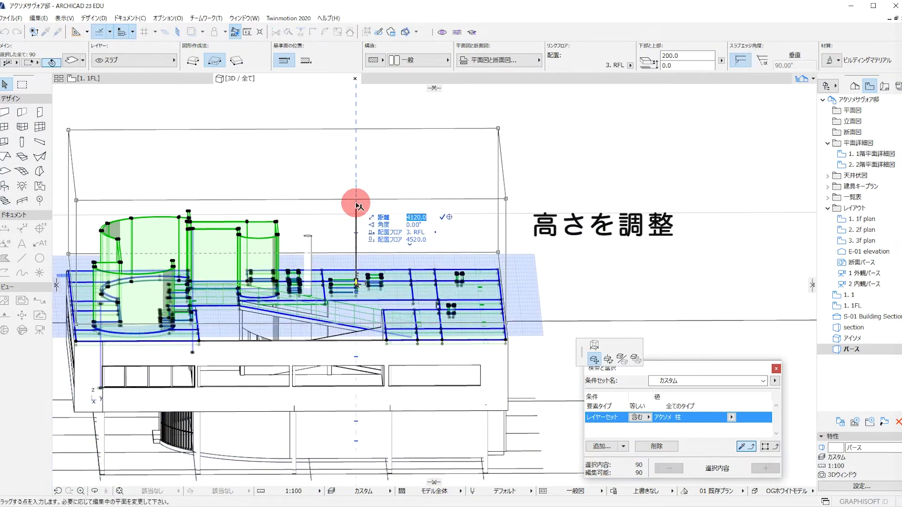
click(356, 203)
shift+middle_drag(322, 238, 417, 288)
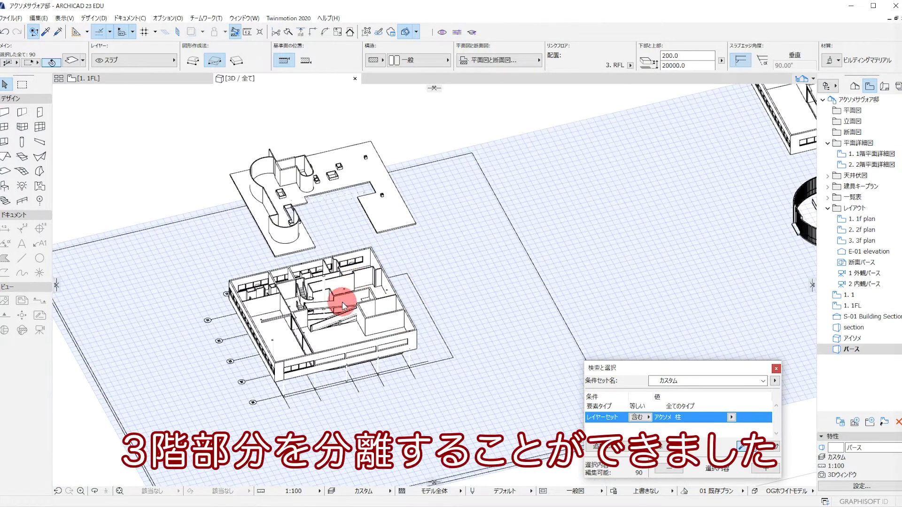
mouse_move(362, 331)
shift+middle_down()
mouse_move(402, 298)
mouse_move(487, 295)
shift+middle_up()
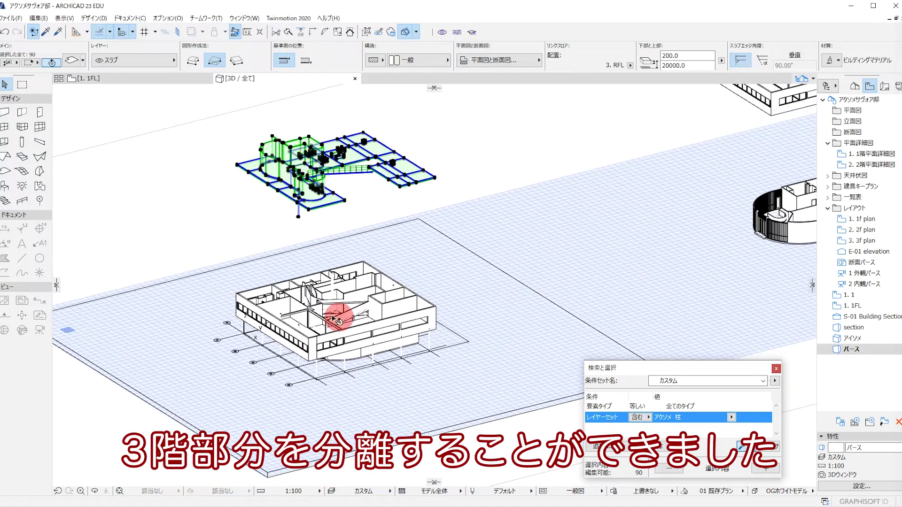
click(565, 218)
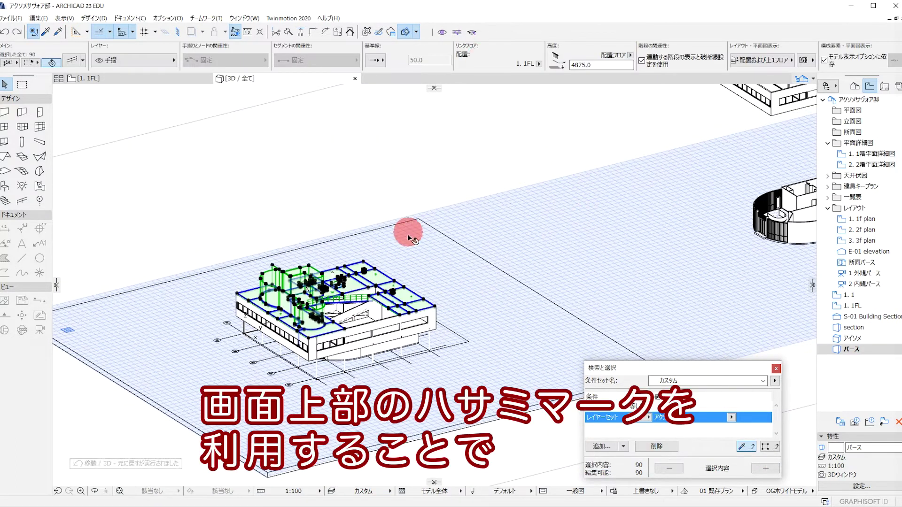
- Cut the 3D view horizontally at a floor level and marquee-select the whole model
drag(437, 92, 429, 292)
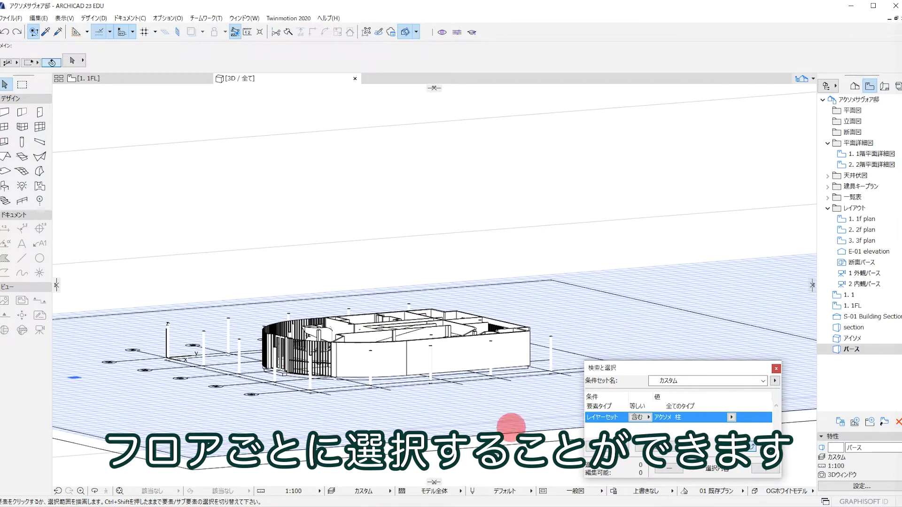
drag(120, 411, 427, 237)
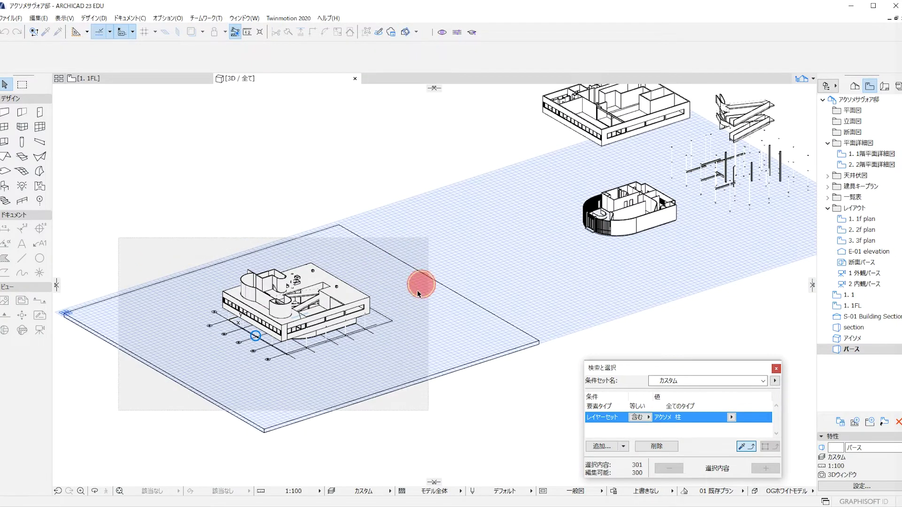
- Place a dragged copy of the model down and to the right of the original
click(318, 311)
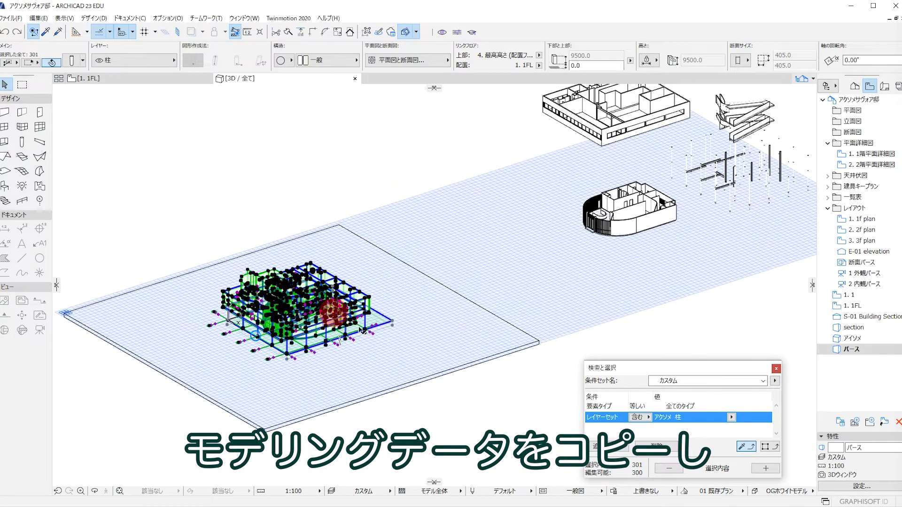
drag(362, 330, 561, 375)
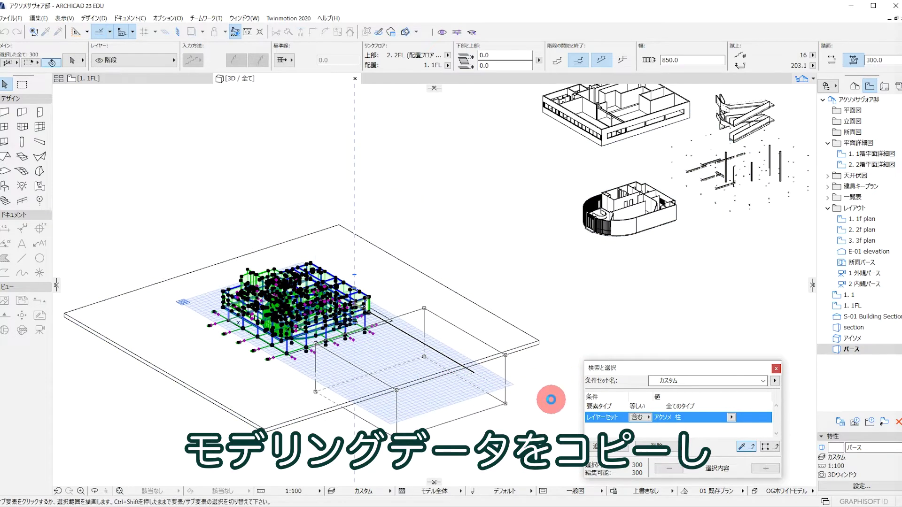
click(550, 400)
scroll(597, 408, up, 2)
scroll(431, 408, up, 4)
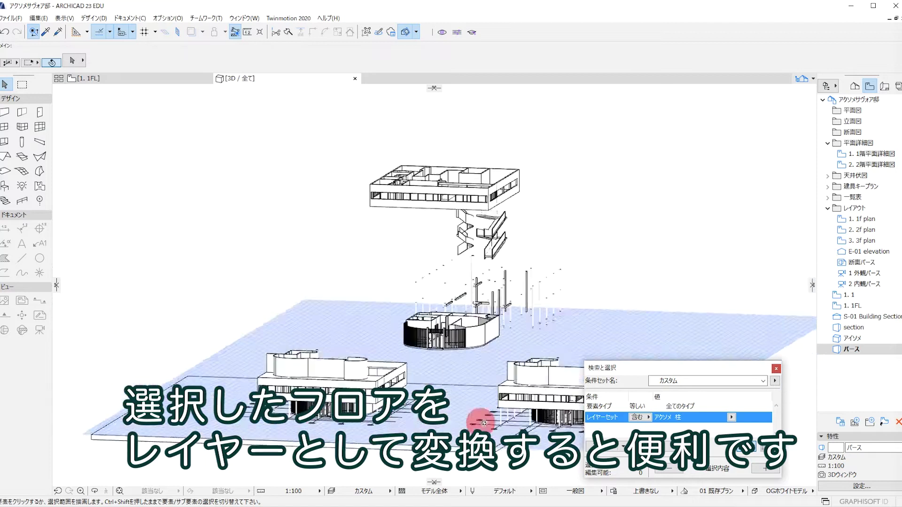
- Orbit to the building's front and box-select the copy's upper floor
shift+middle_drag(484, 423, 584, 288)
scroll(332, 352, up, 3)
scroll(489, 342, up, 2)
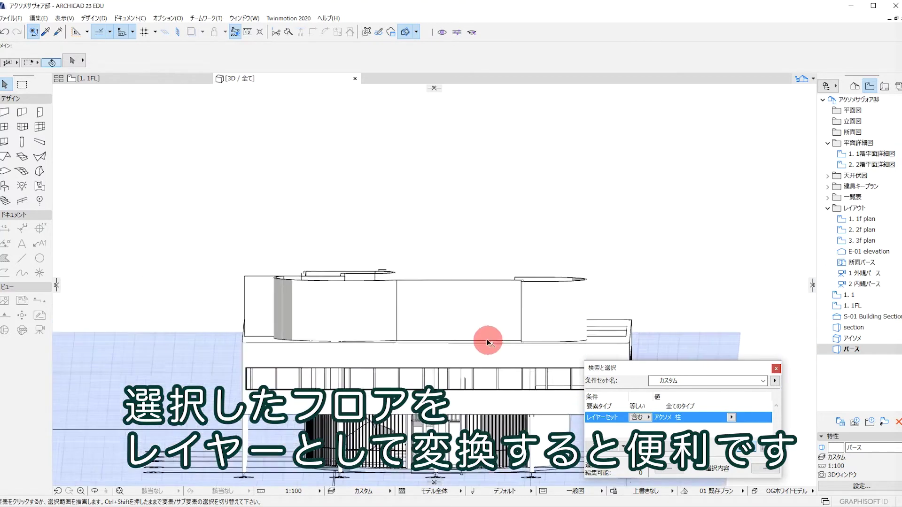
mouse_move(141, 160)
mouse_down()
mouse_move(544, 277)
mouse_move(664, 295)
mouse_up()
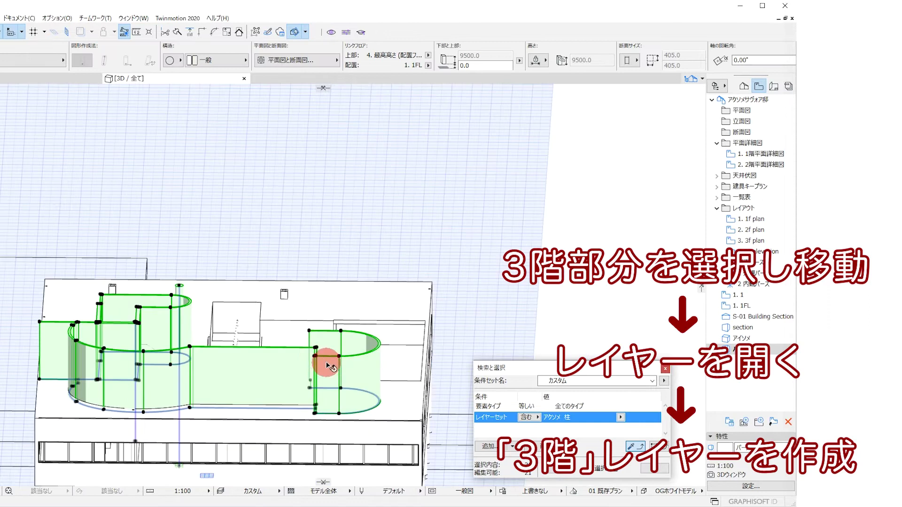
- Move the copy's selected third floor up above the building
click(315, 356)
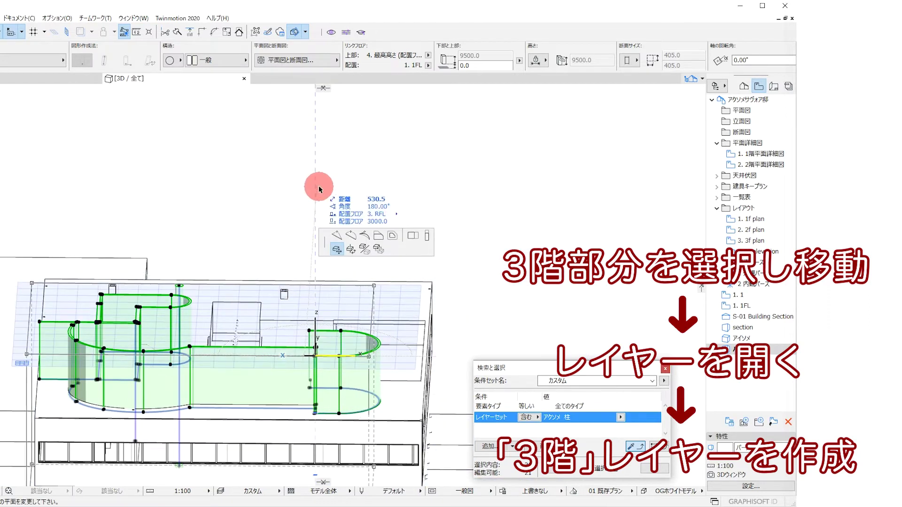
click(308, 193)
click(624, 203)
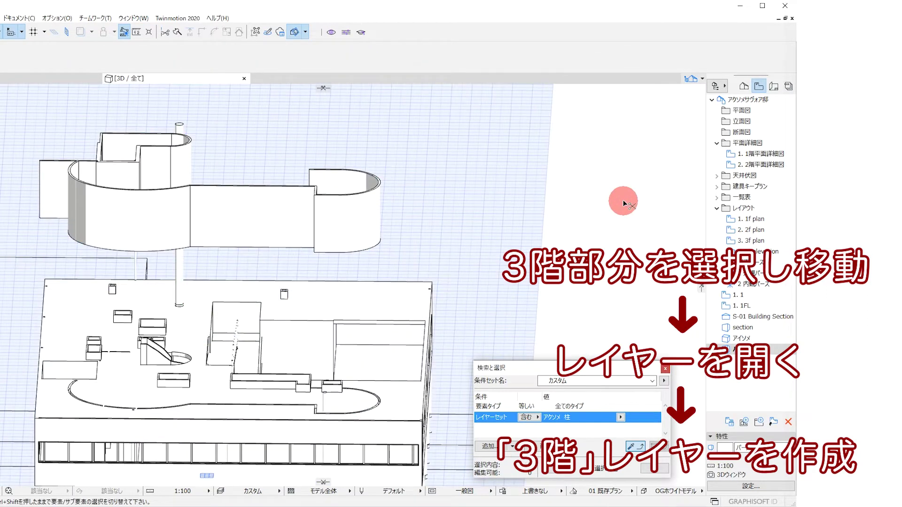
- Create a new layer named 三階 and reselect the raised third-floor elements
key(ctrl+l)
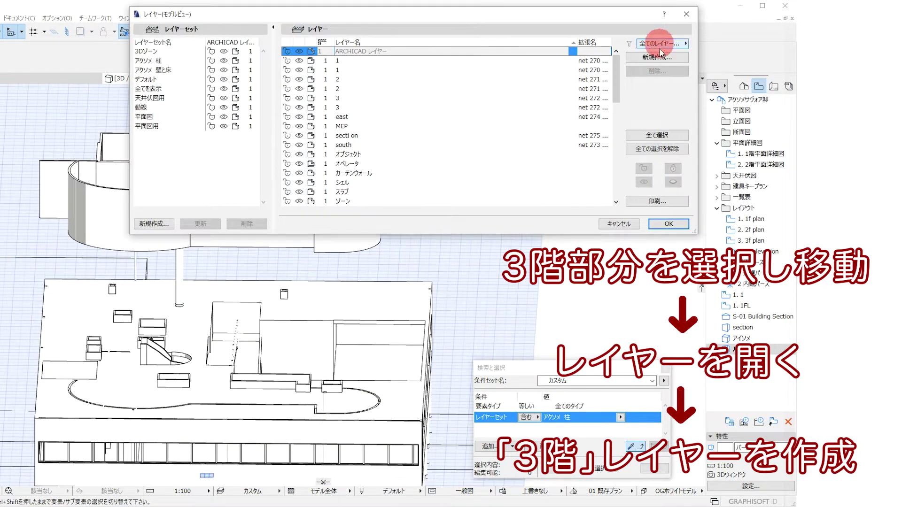
click(657, 57)
text(三階)
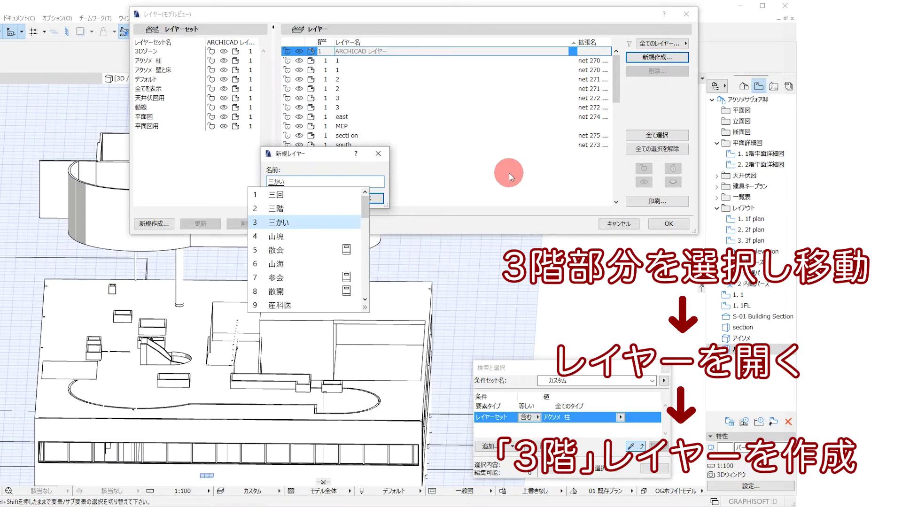
key(Return)
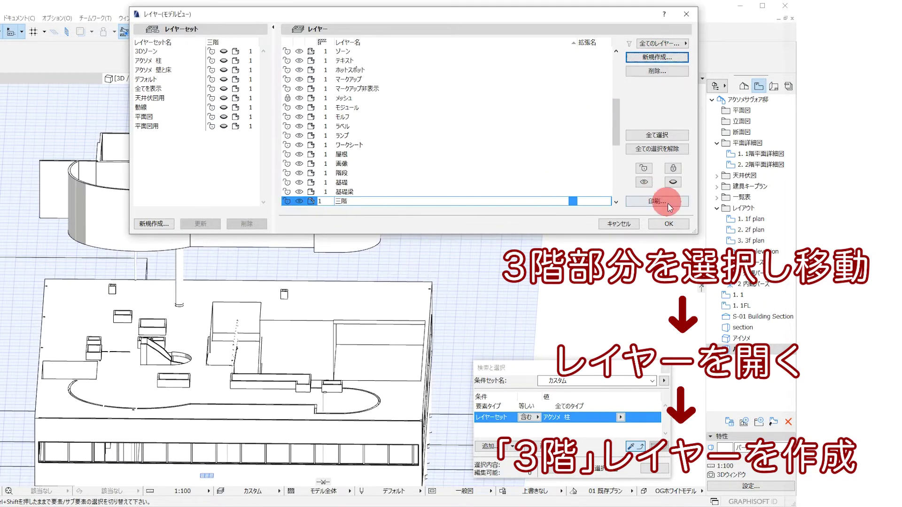
click(669, 226)
drag(323, 155, 716, 344)
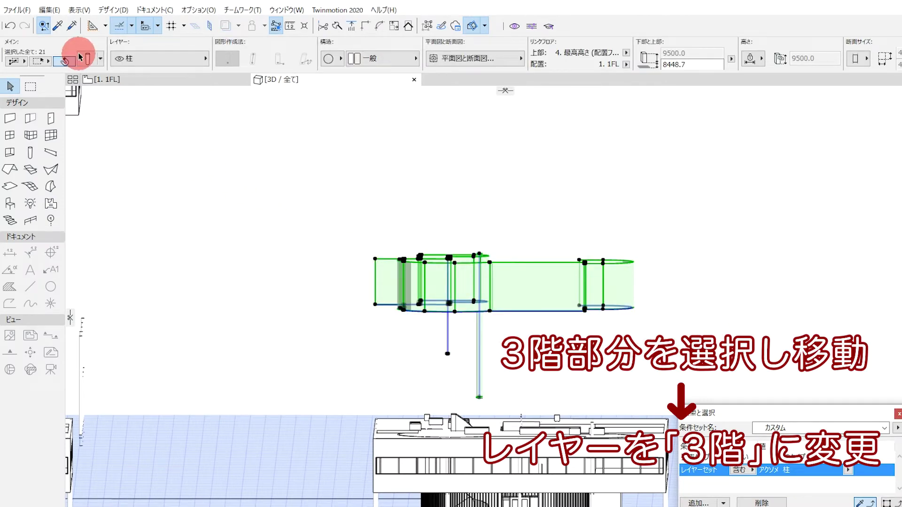
- Assign the selected third-floor columns and walls to the 三階 layer
click(126, 58)
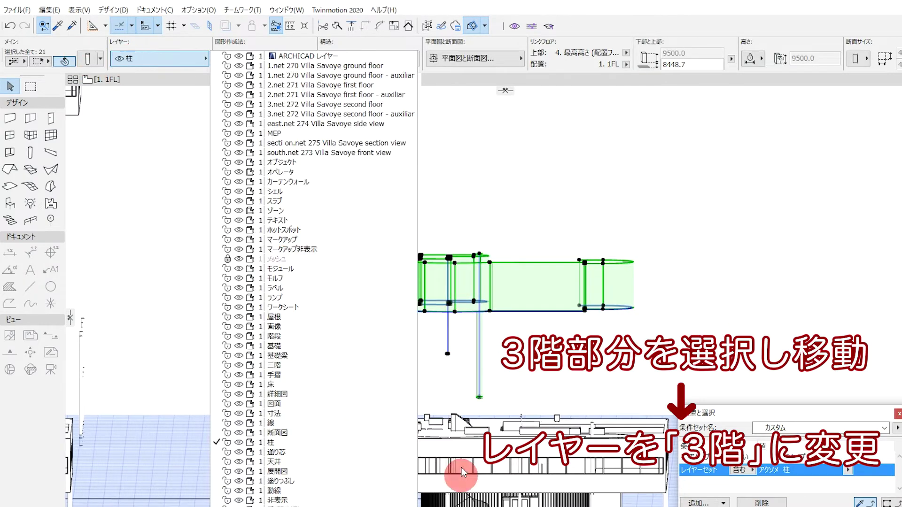
click(313, 365)
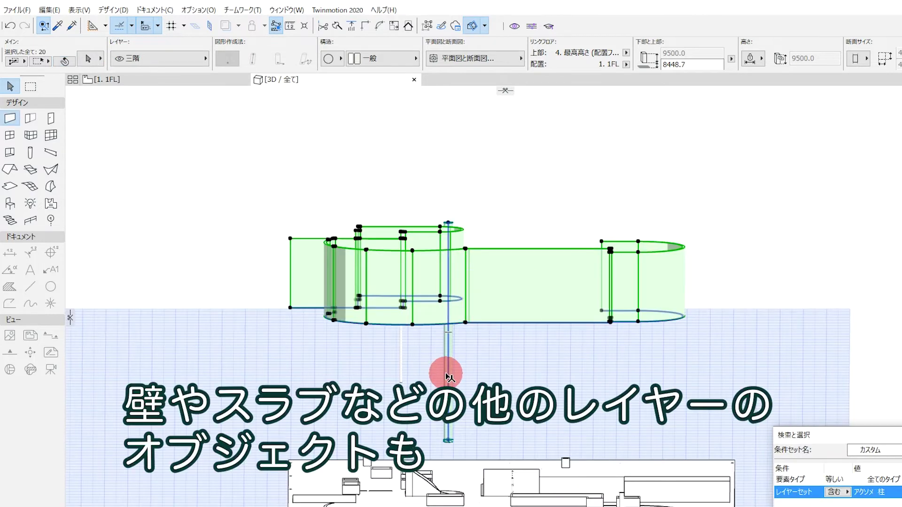
shift+click(449, 378)
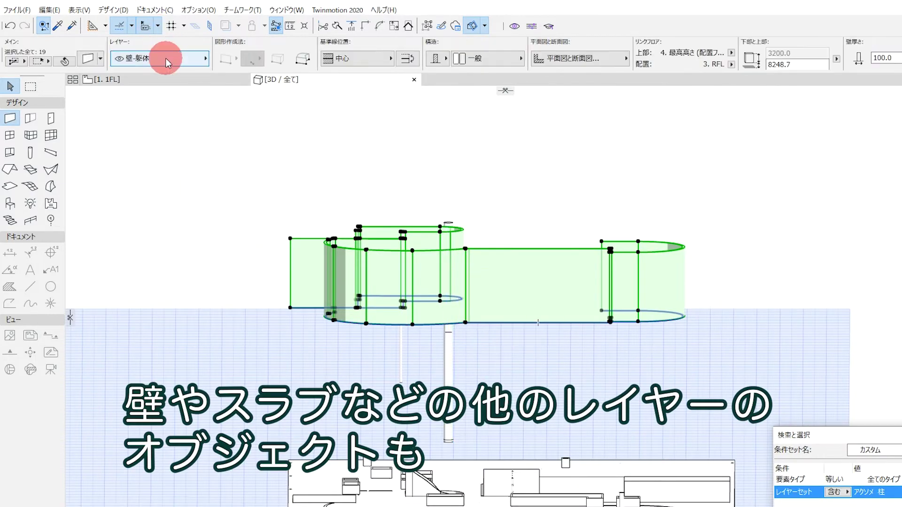
click(152, 60)
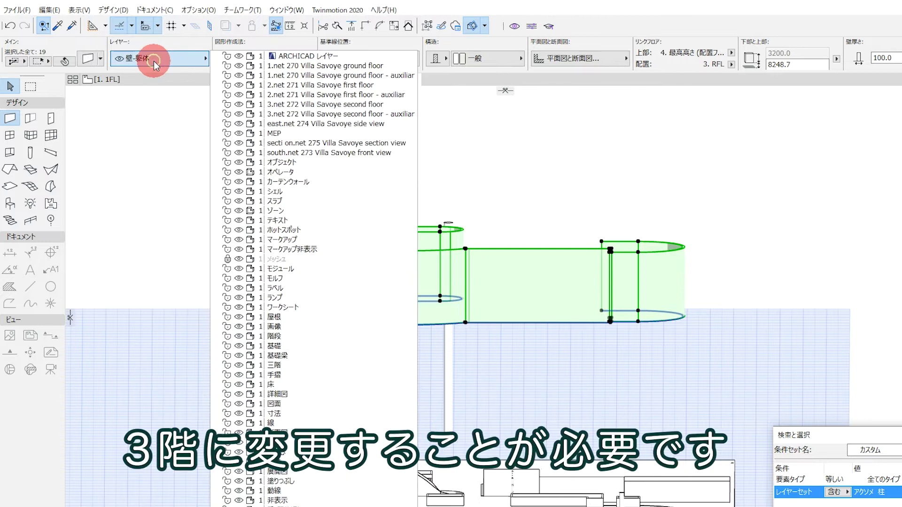
click(329, 366)
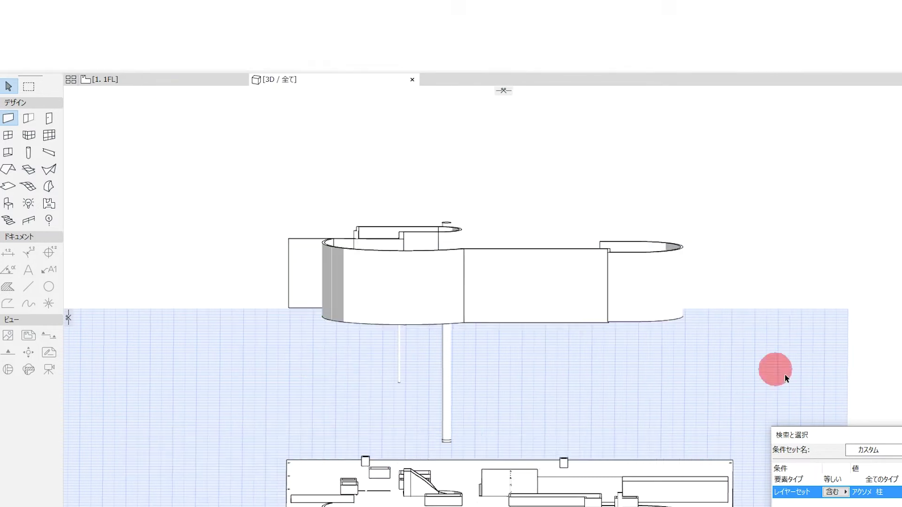
drag(697, 353, 605, 131)
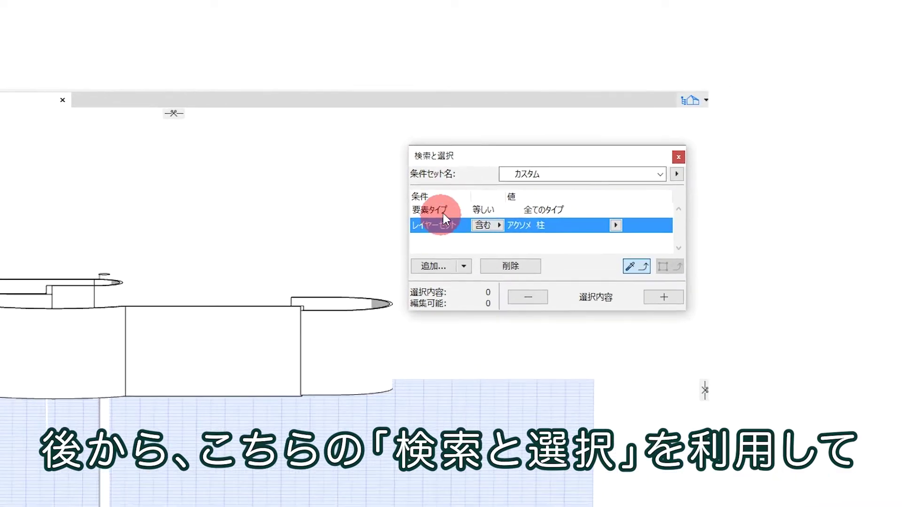
- Add a Layer = 三階 criterion in Find & Select and select all 21 matching elements
click(372, 297)
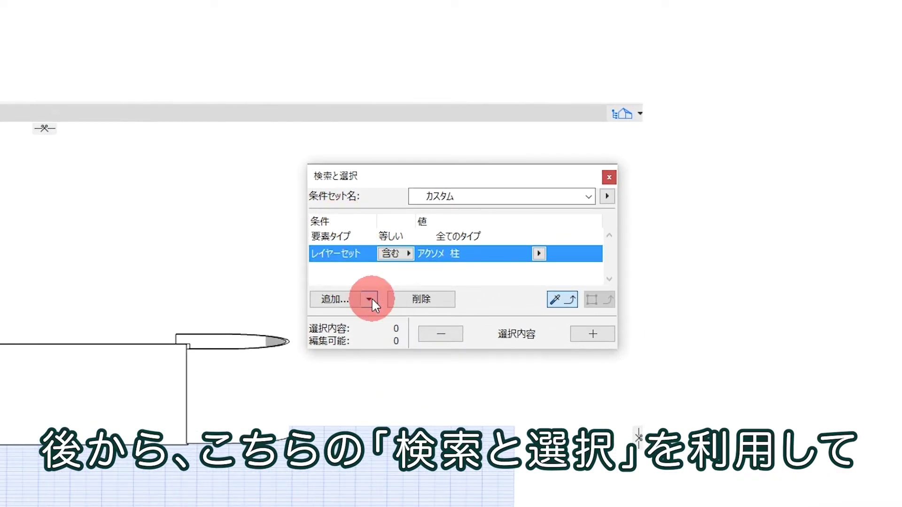
click(334, 298)
click(174, 281)
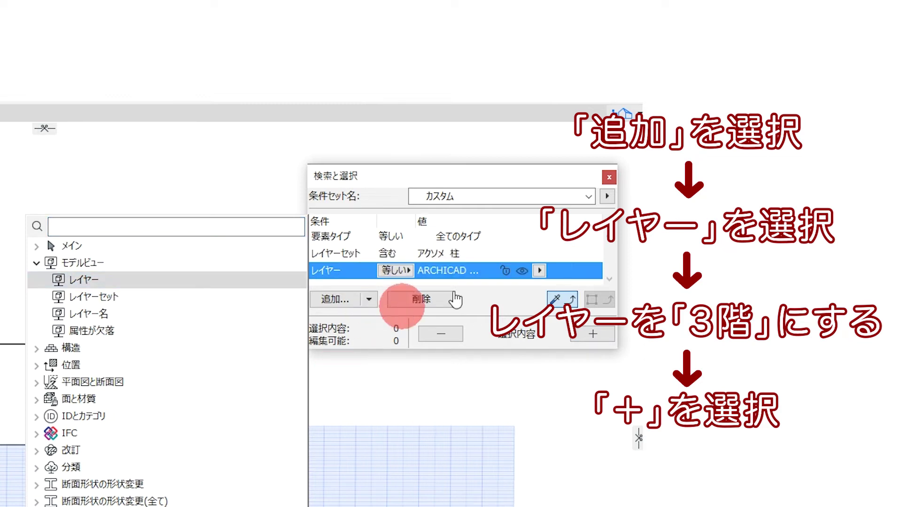
click(527, 244)
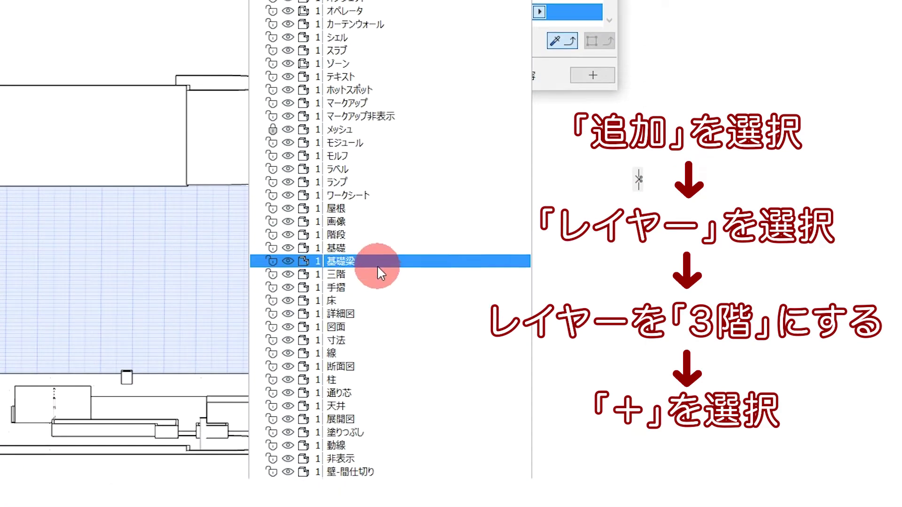
click(388, 363)
click(302, 266)
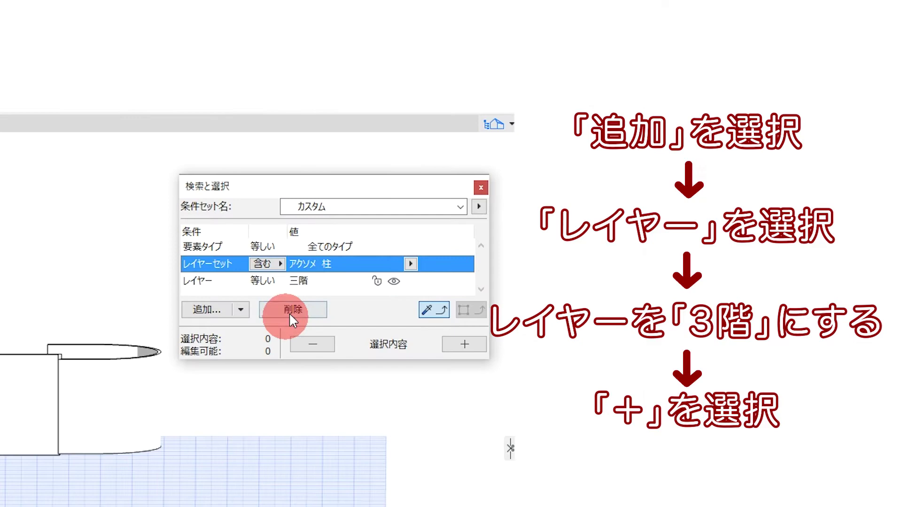
click(468, 340)
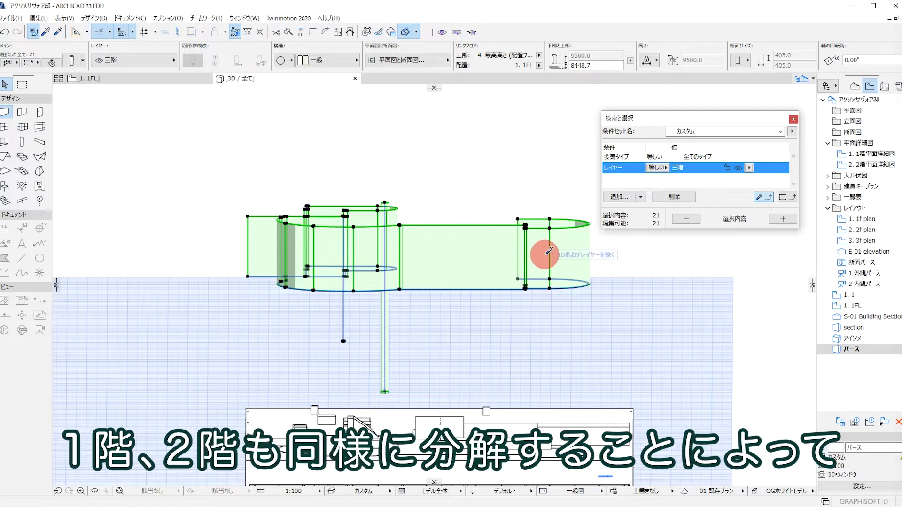
- Deselect the third-floor elements, leaving the exploded floor-by-floor isometric on screen
click(513, 320)
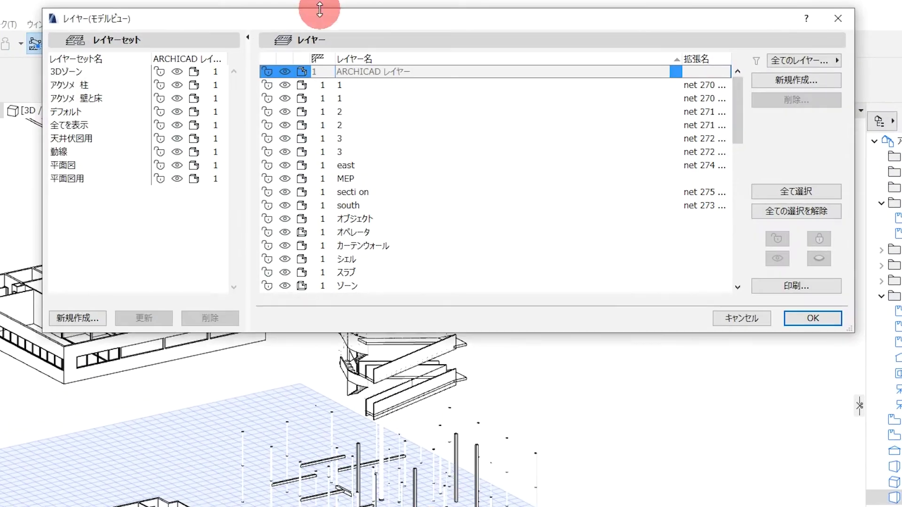
- Apply the アクソメ 柱 layer set so only the 柱 and 梁 layers show
double_click(72, 85)
scroll(298, 155, down, 3)
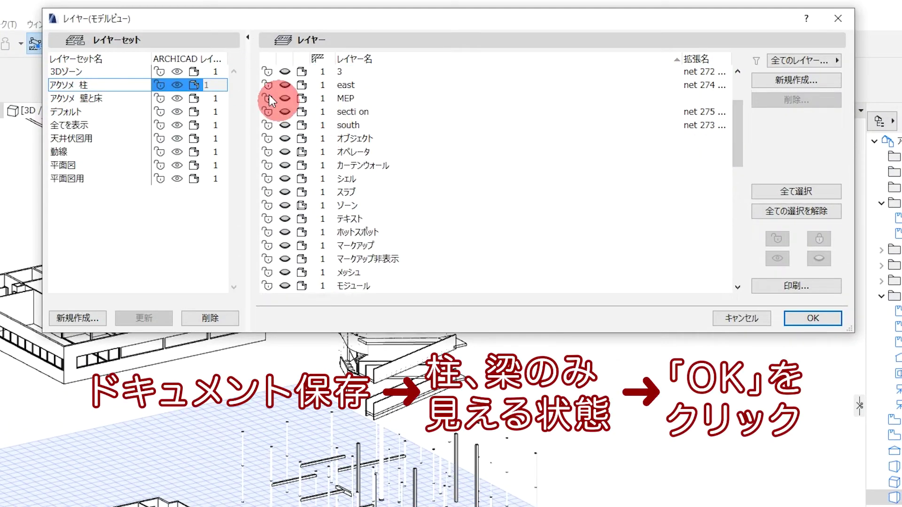
scroll(329, 160, down, 8)
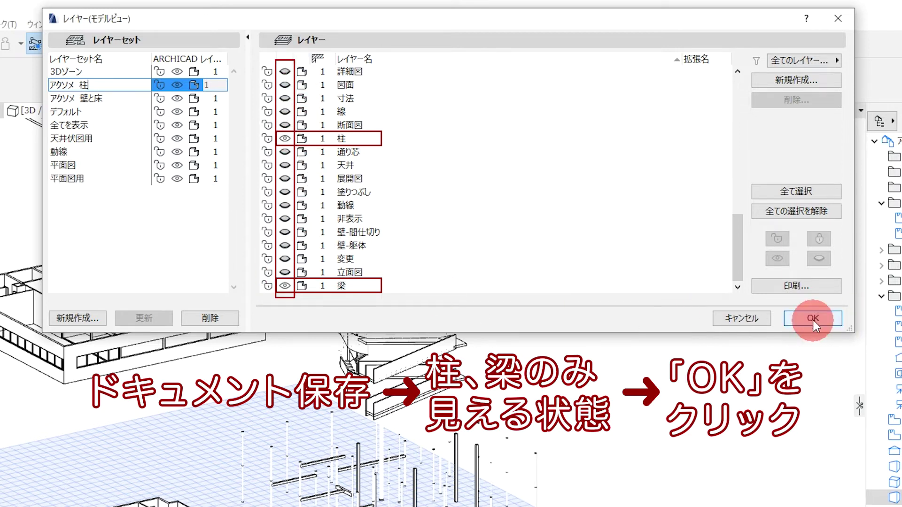
click(813, 318)
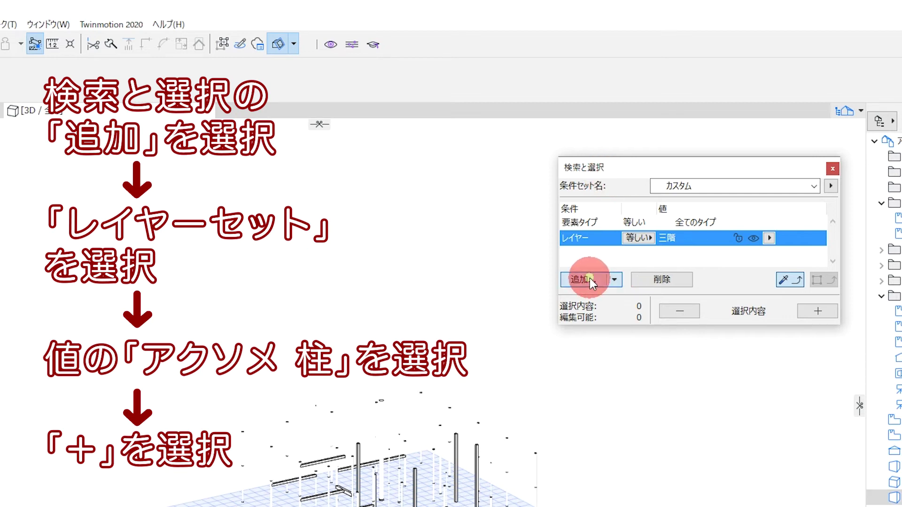
- Replace the Layer criterion with Layer Set アクソメ 柱 and select its 217 elements
click(563, 280)
click(437, 278)
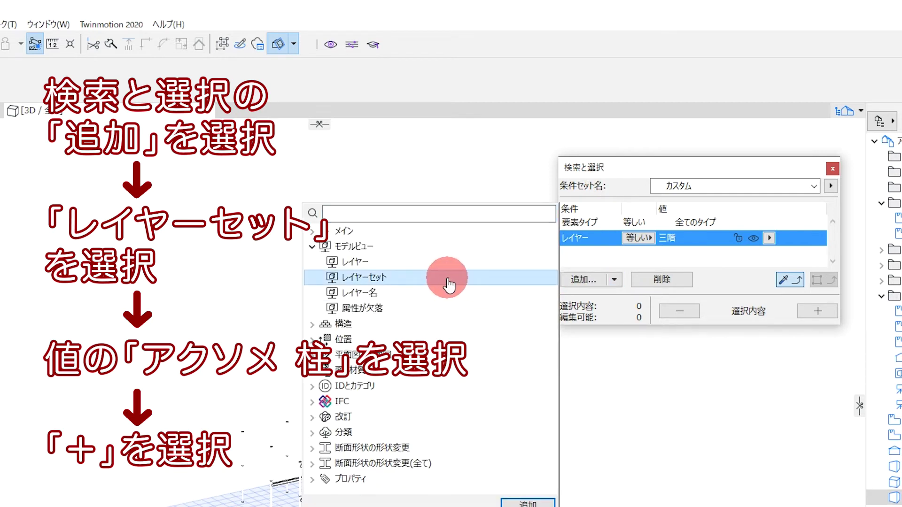
click(448, 280)
click(671, 238)
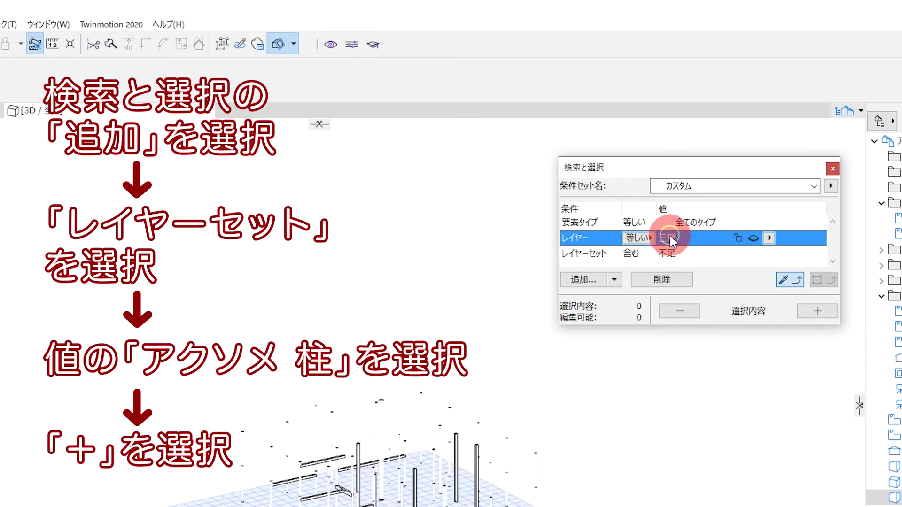
click(672, 281)
click(769, 238)
click(801, 252)
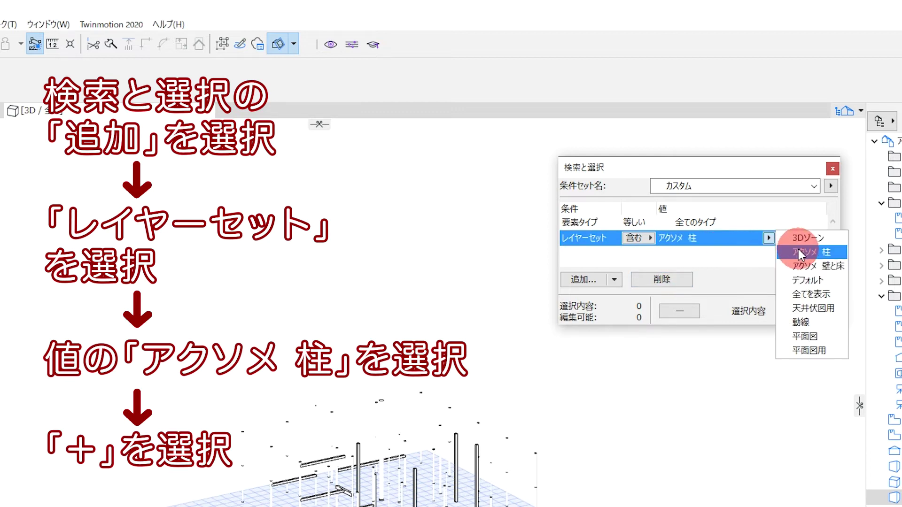
click(809, 311)
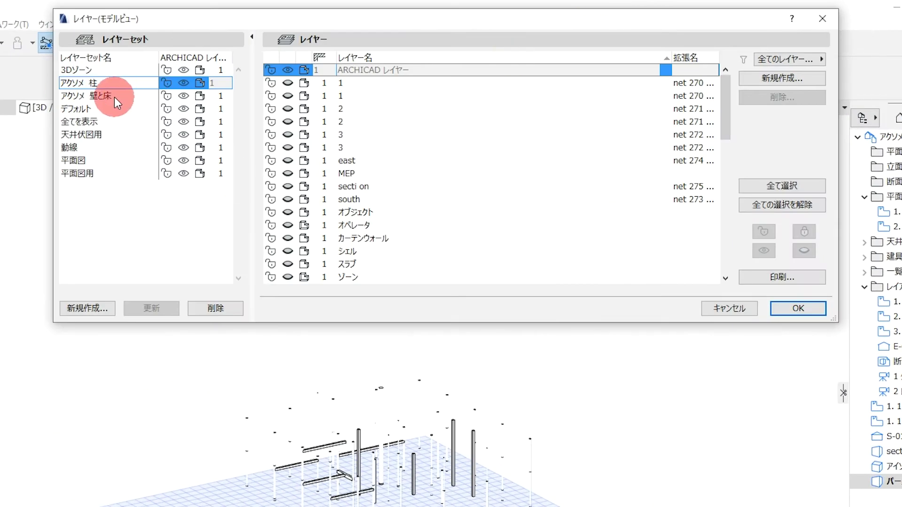
- Apply the アクソメ 壁と床 layer set and zoom the 3D window to frame the floors
click(91, 96)
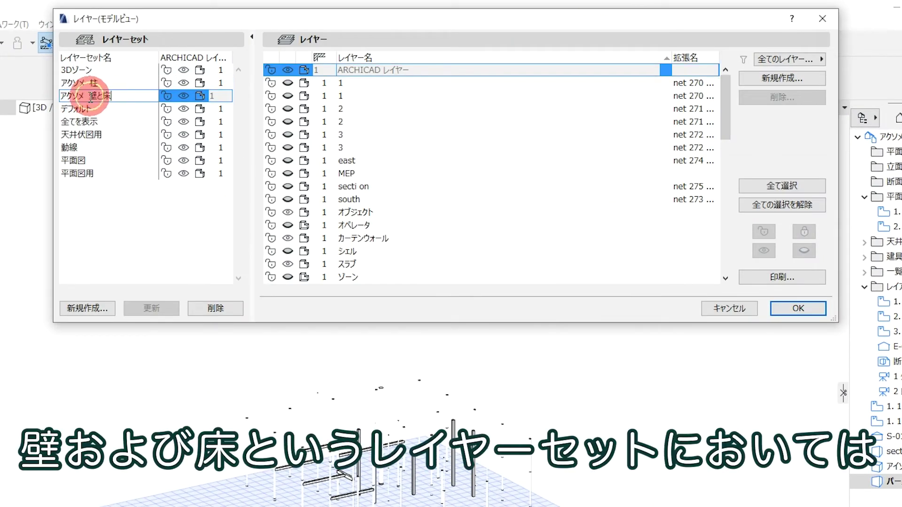
click(798, 308)
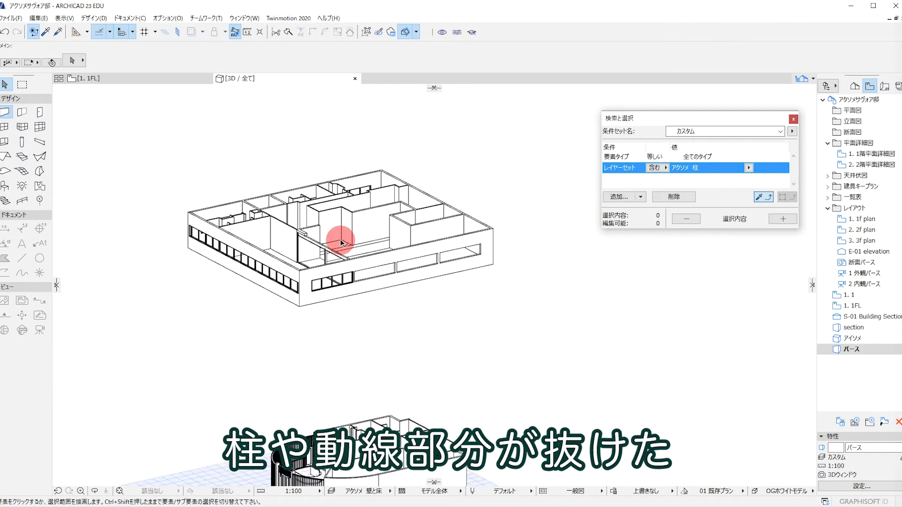
scroll(342, 238, down, 5)
scroll(393, 202, up, 3)
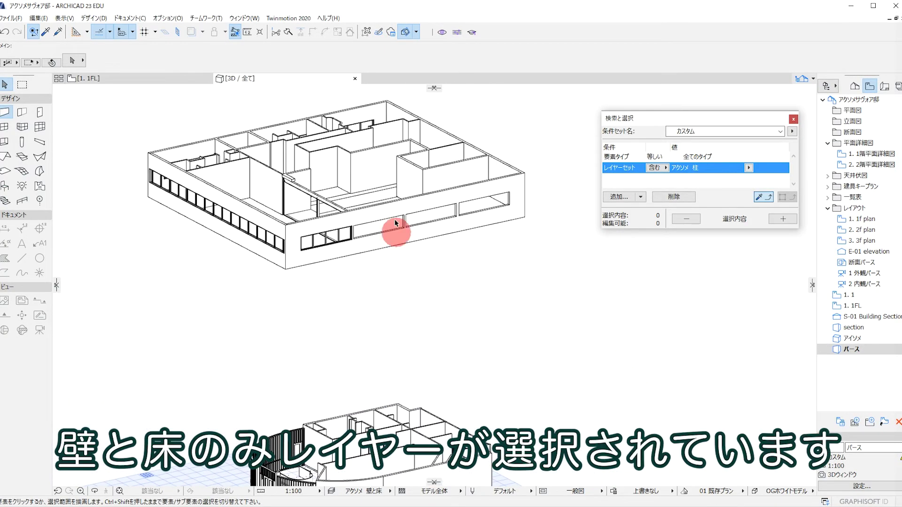
scroll(352, 319, down, 3)
scroll(399, 319, up, 2)
scroll(404, 329, down, 5)
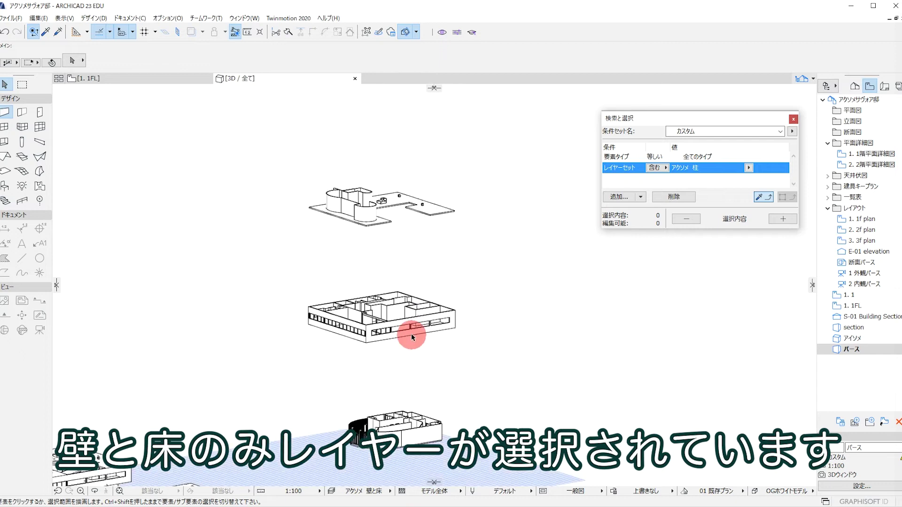
scroll(526, 259, up, 2)
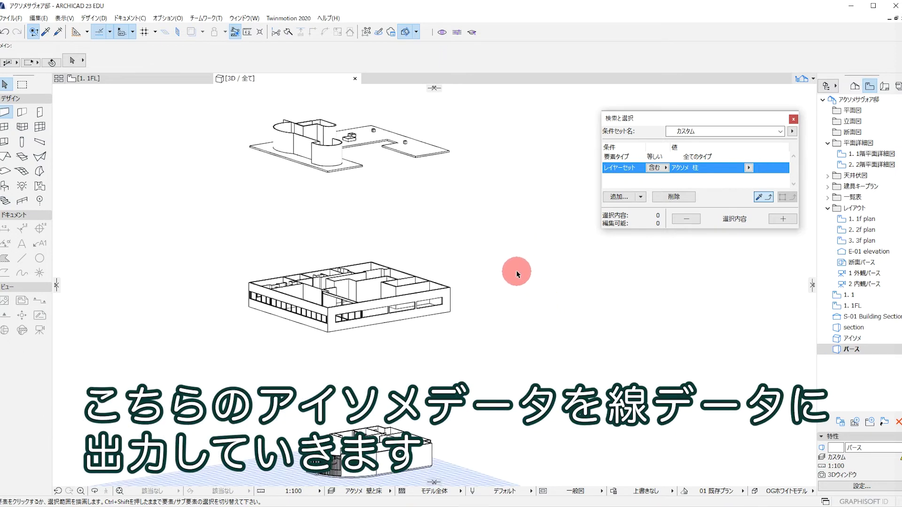
scroll(510, 291, up, 2)
scroll(552, 285, up, 1)
scroll(519, 318, down, 2)
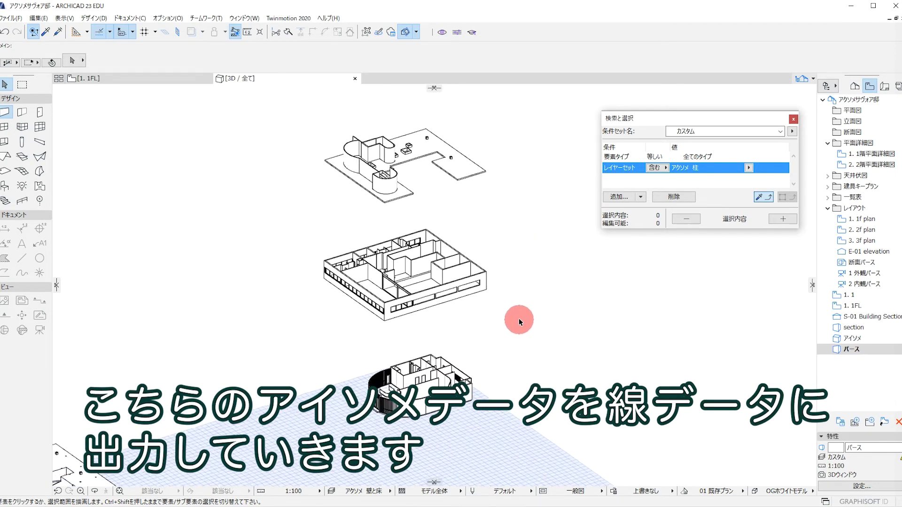
scroll(518, 318, up, 3)
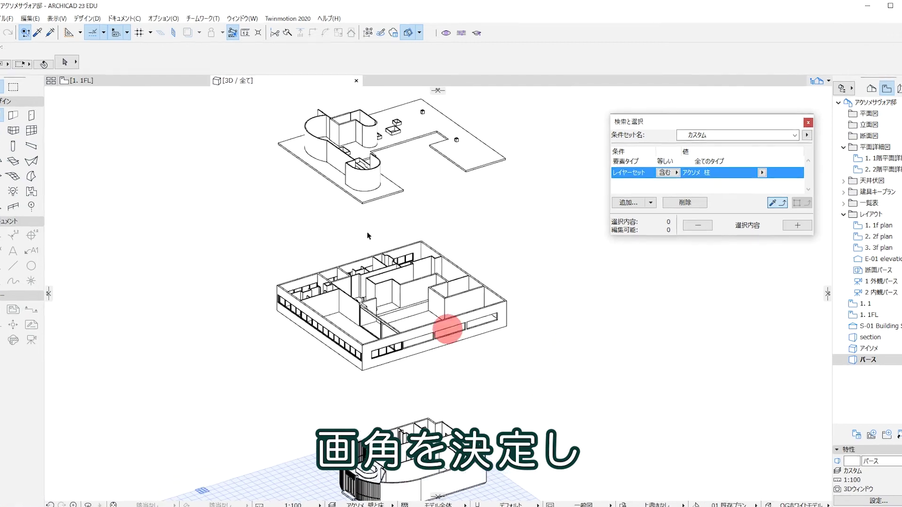
- Create the 3D document bunnkai1 from the exploded isometric view with New 3D Document
click(131, 17)
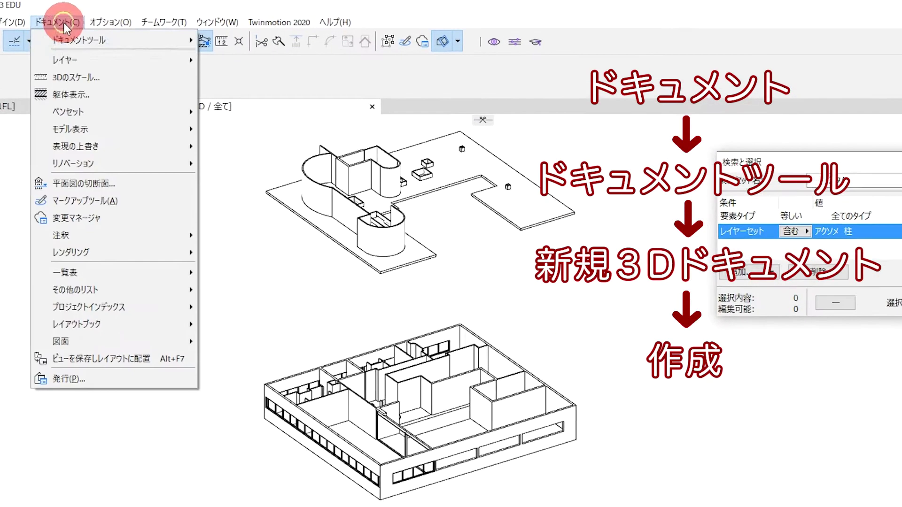
mouse_move(109, 41)
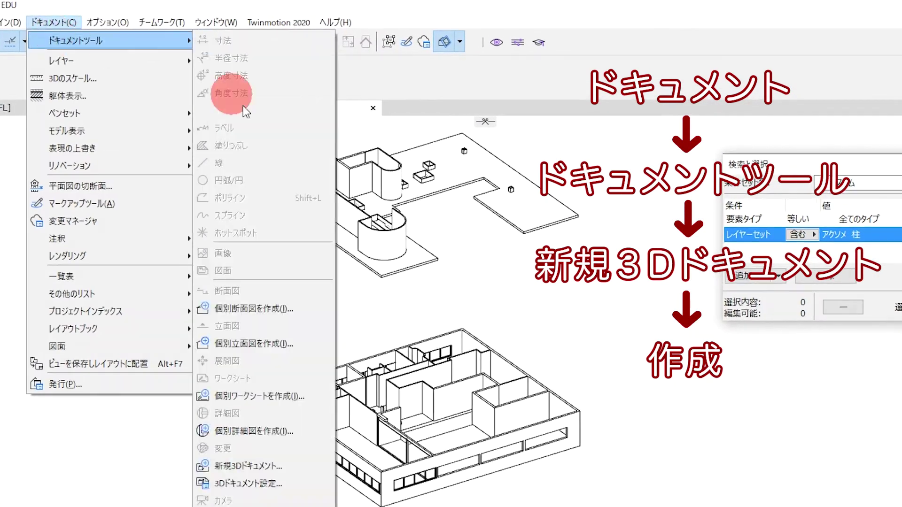
click(260, 467)
click(263, 469)
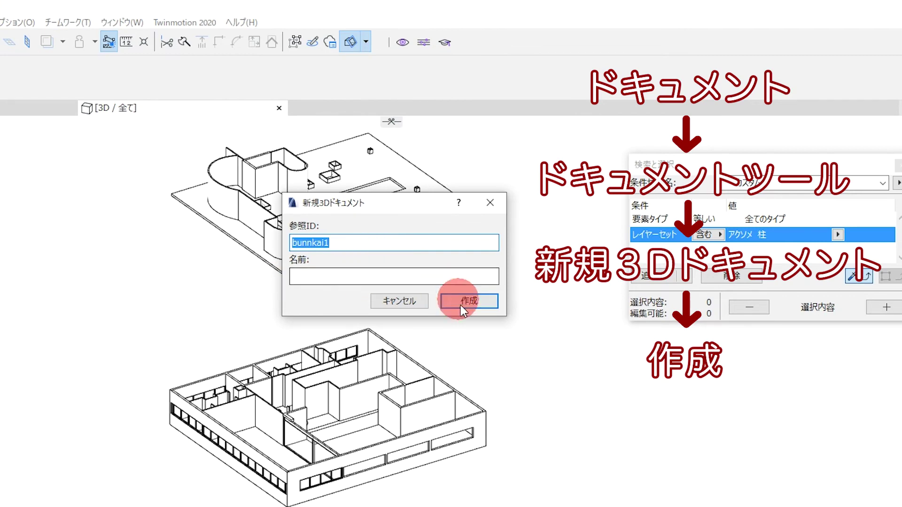
click(461, 305)
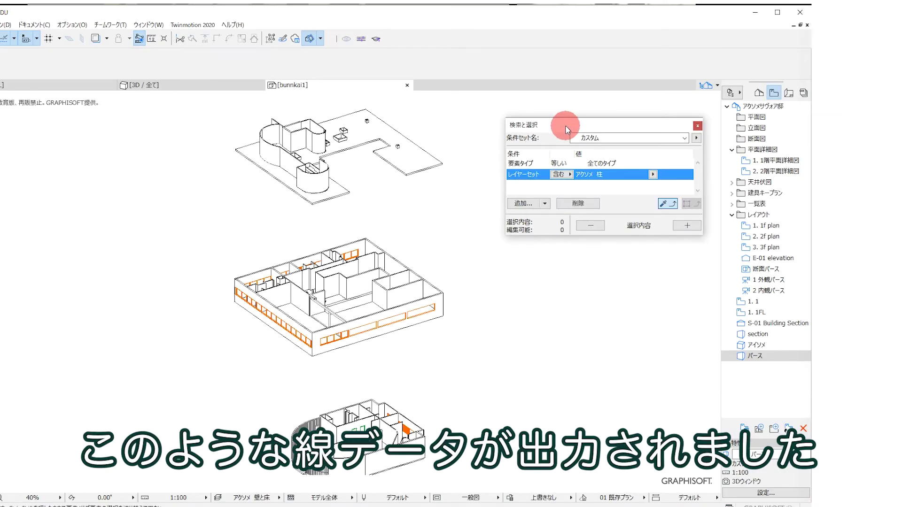
drag(570, 125, 751, 179)
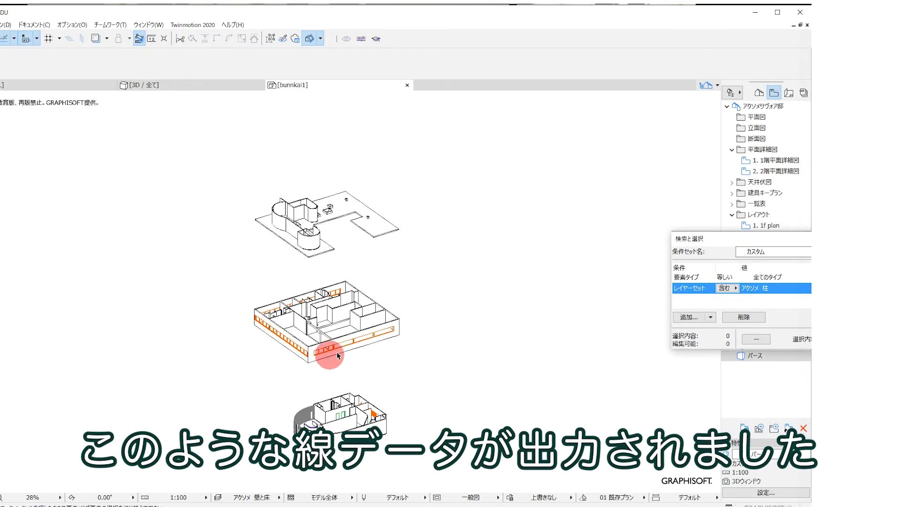
scroll(395, 344, up, 2)
scroll(247, 322, up, 3)
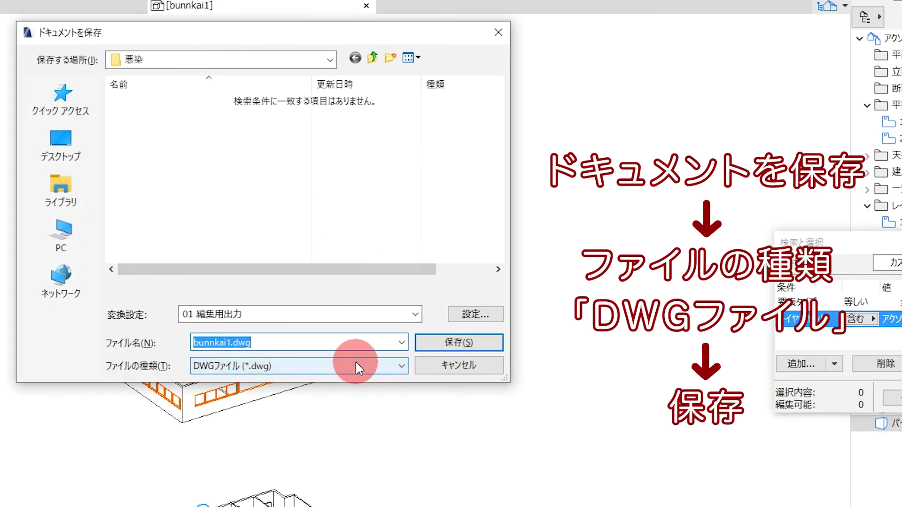
- Save the document as bunnkai1.dwg with the DWG File (*.dwg) type
click(397, 367)
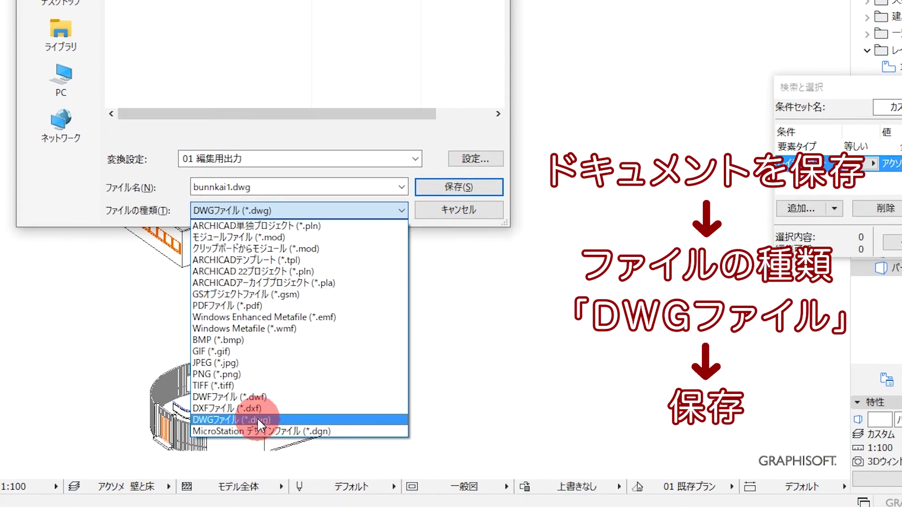
click(260, 420)
click(492, 399)
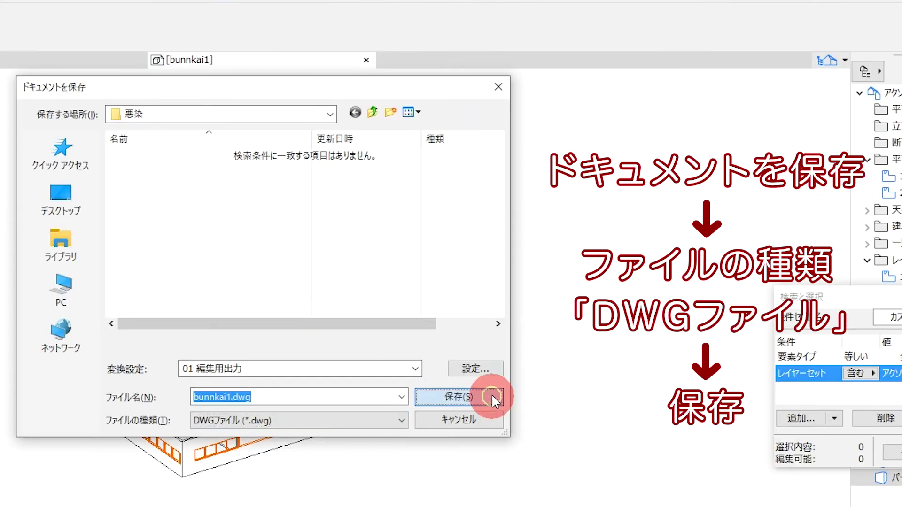